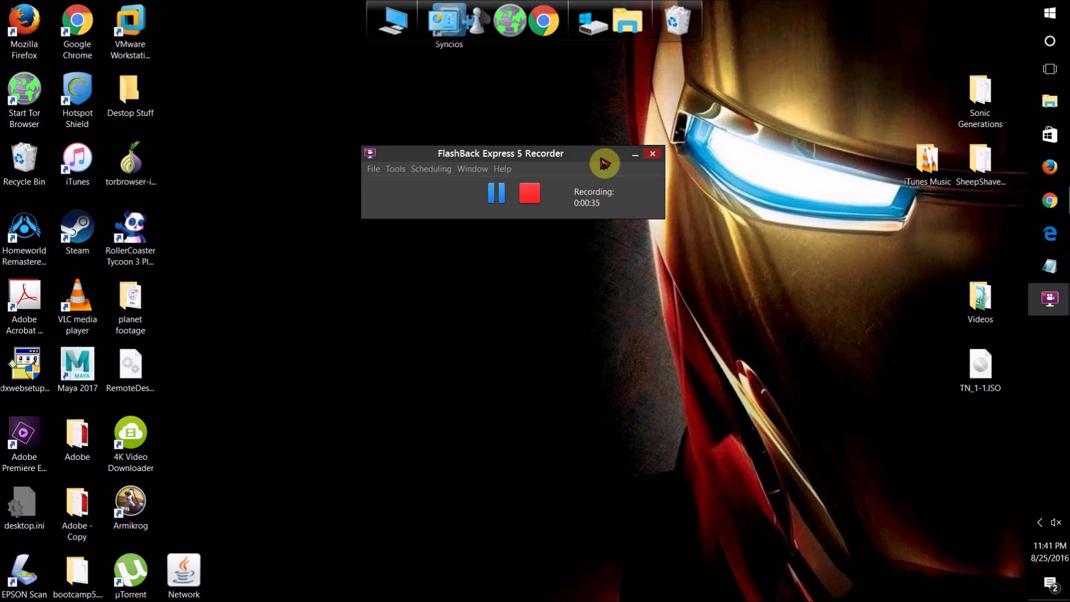
Drag the TN_1-1.ISO disc image from the right edge toward the desktop centre
drag(983, 365, 717, 383)
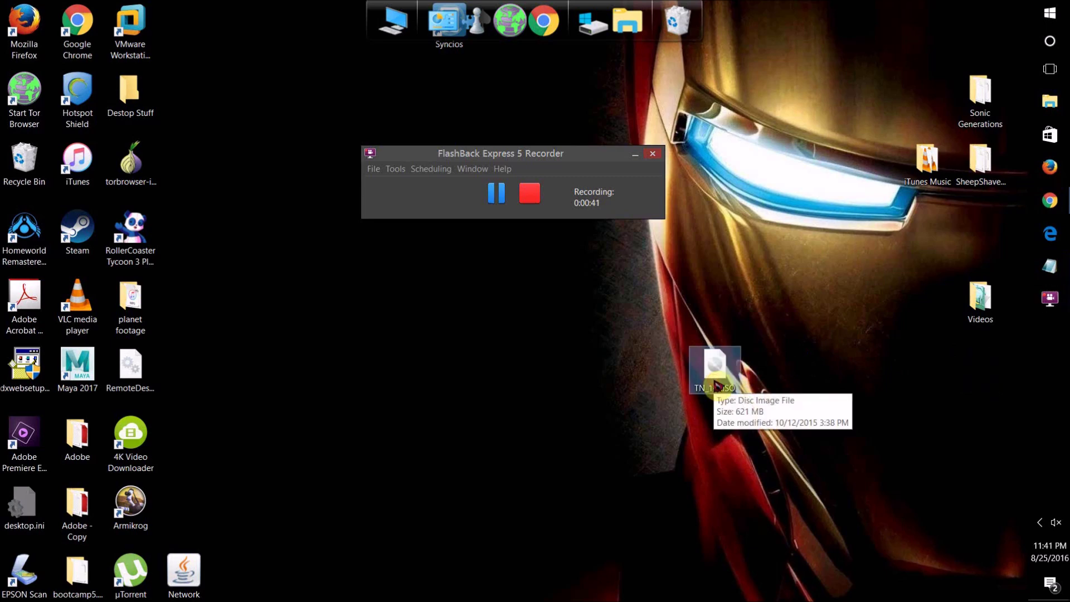
Mount TN_1-1.ISO and look inside the Color Fix (for newer systems) folder
double_click(716, 370)
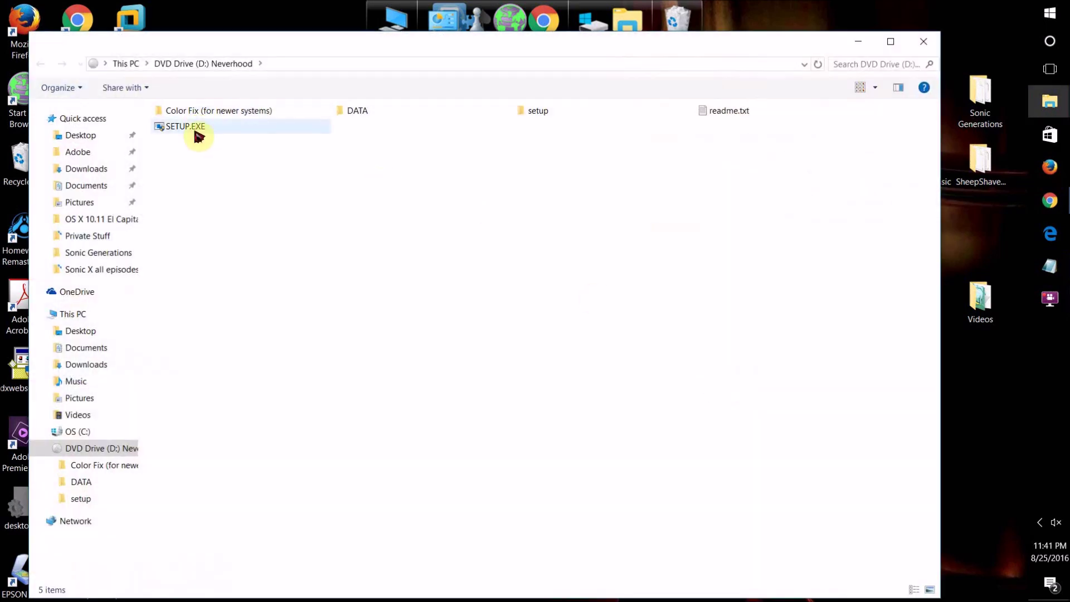
double_click(199, 110)
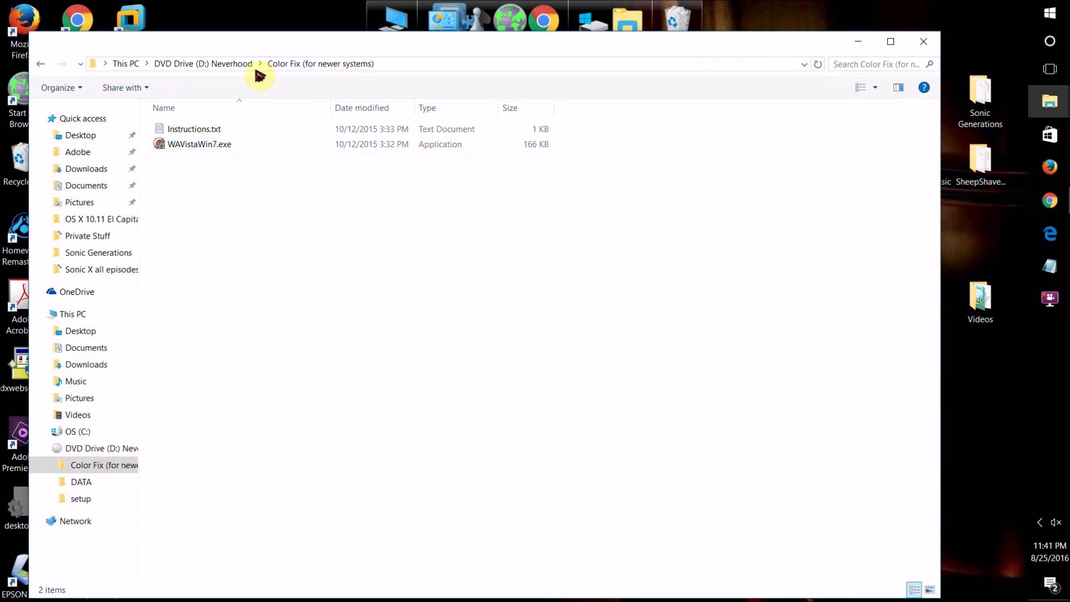
click(218, 64)
click(220, 126)
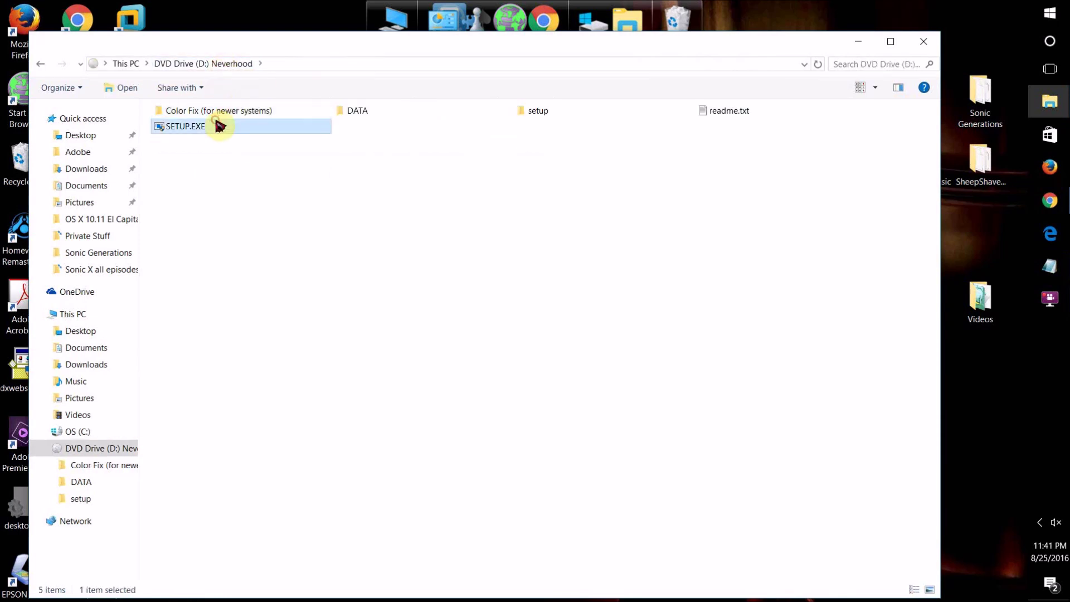
Check the DATA folder, then open the setup folder and select NHC.exe
double_click(375, 114)
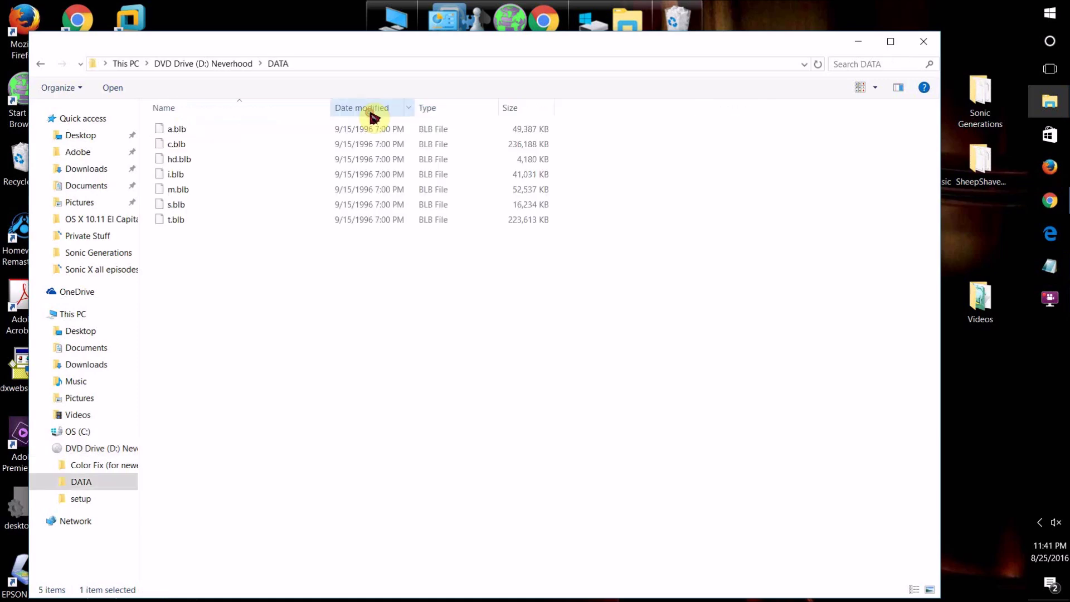
click(43, 65)
double_click(540, 110)
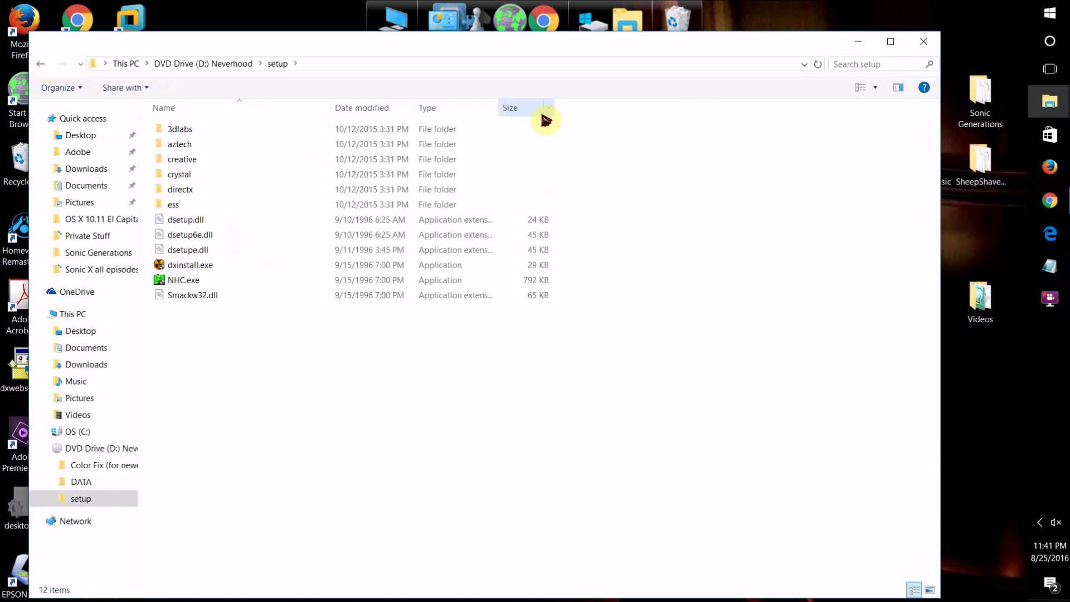
click(250, 284)
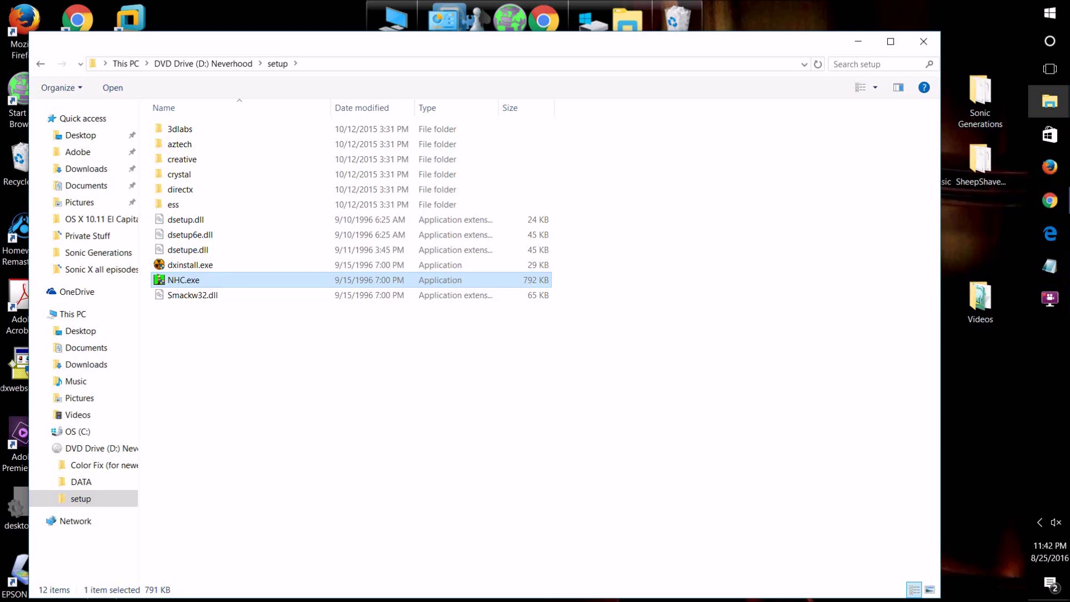
Run NHC.exe once as a test, then bring up its context menu
double_click(358, 280)
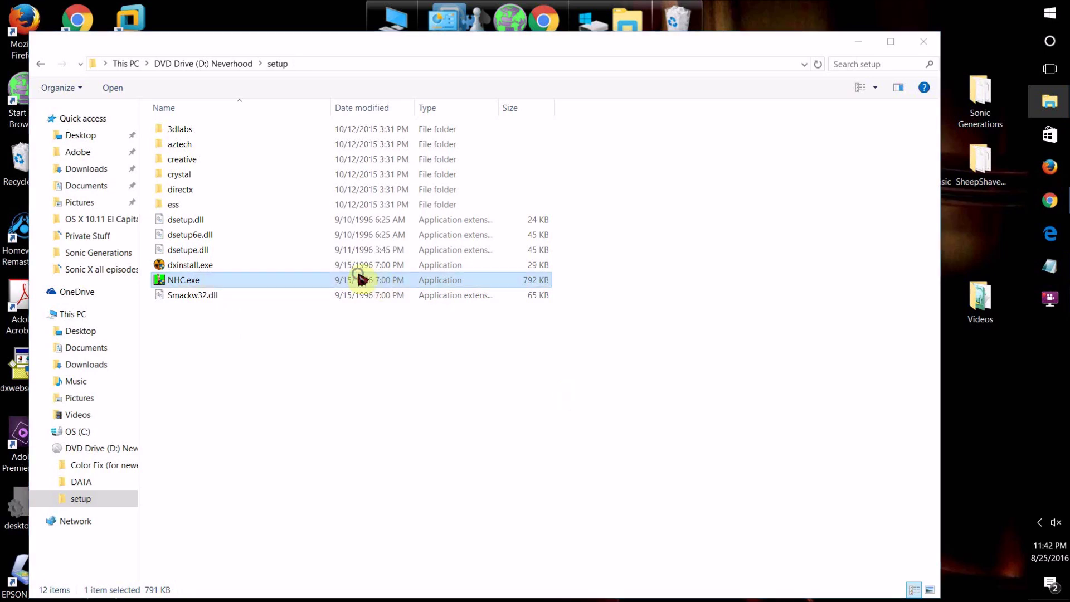
right_click(358, 275)
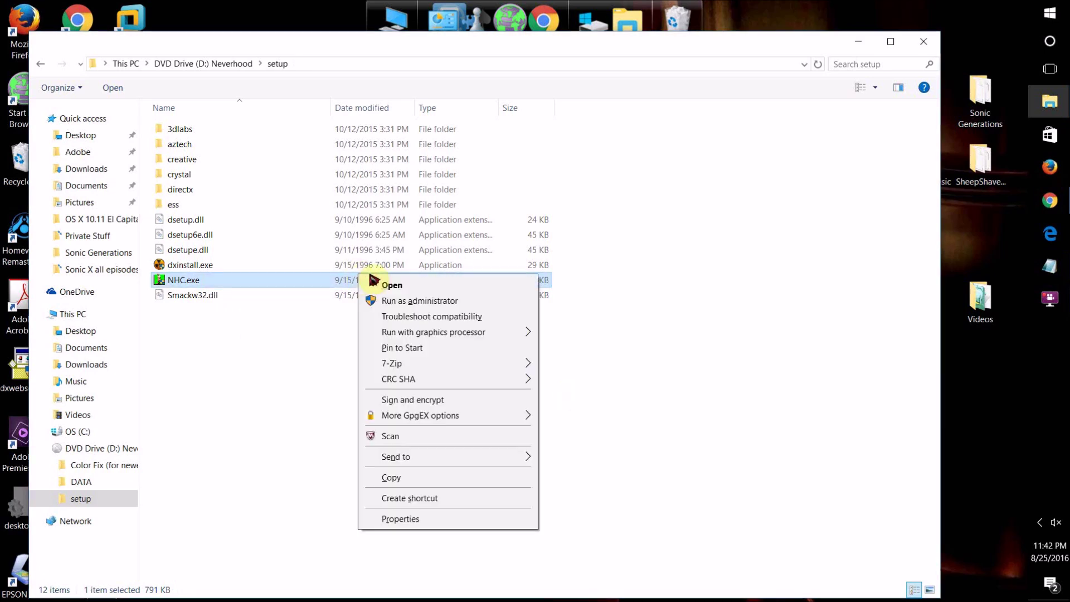
Open NHC.exe Properties on the Compatibility tab and start the compatibility troubleshooter
click(442, 519)
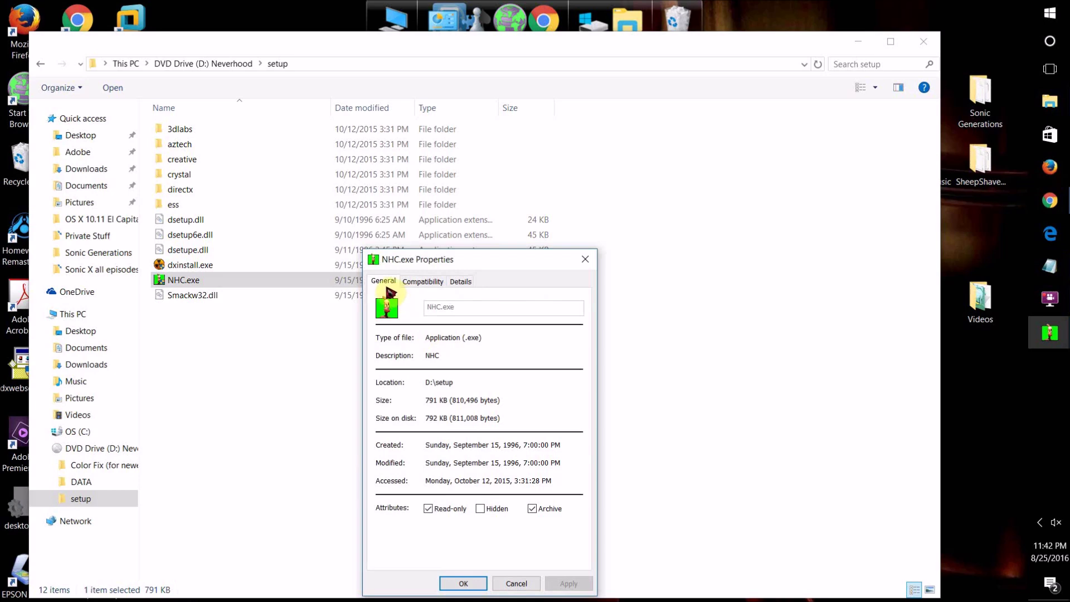
click(436, 283)
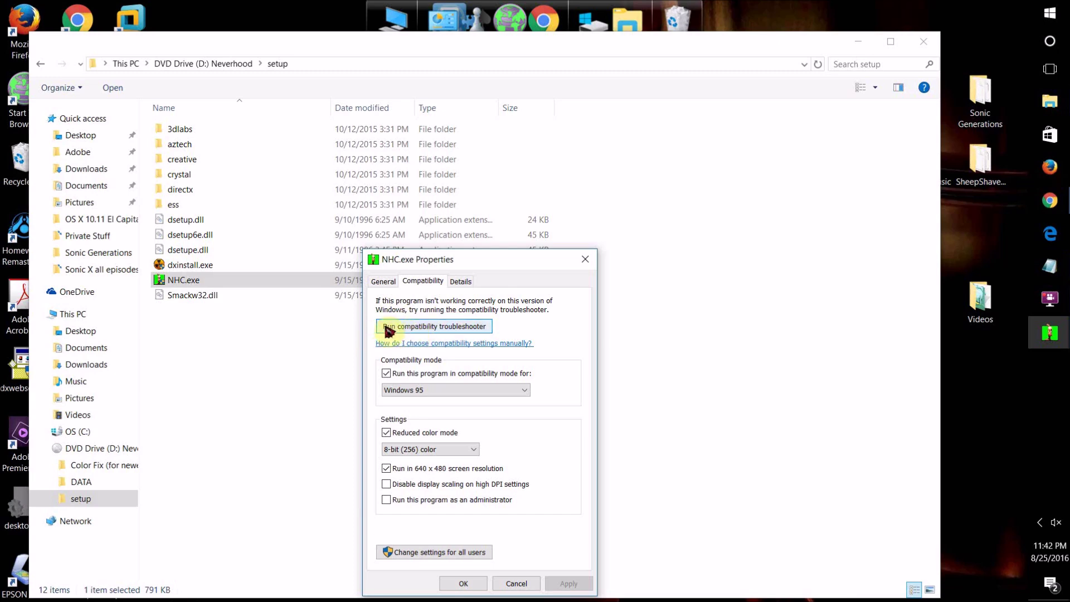
click(485, 329)
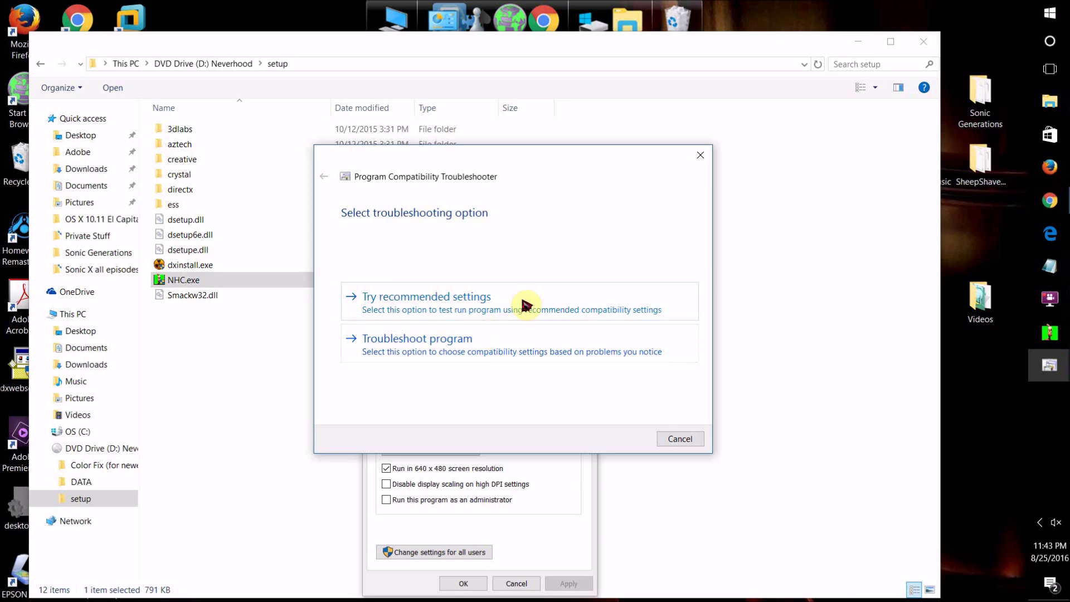
click(437, 308)
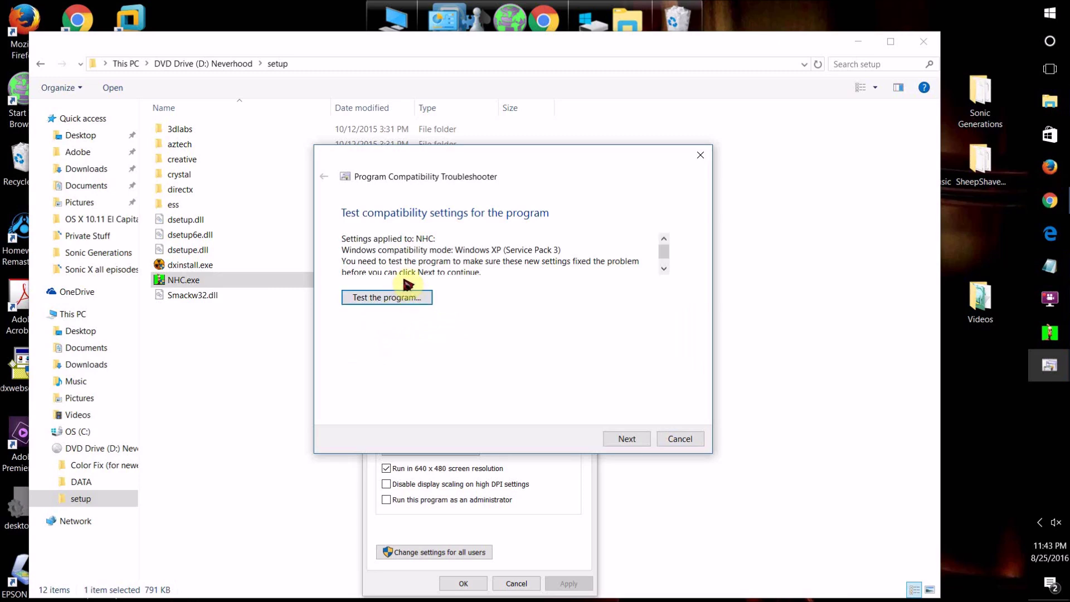
drag(370, 261, 430, 249)
click(436, 249)
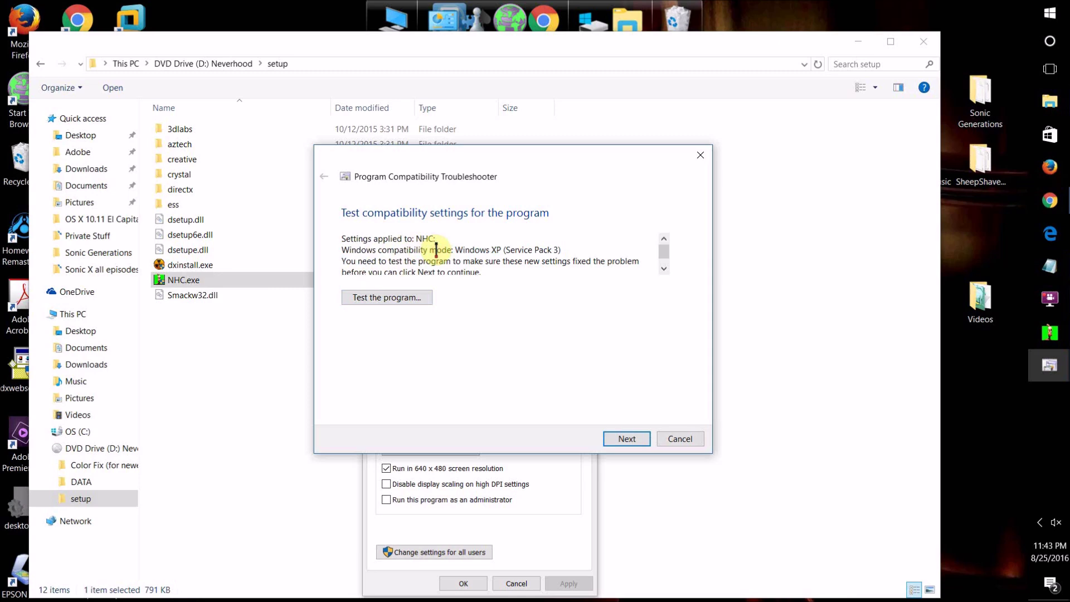
drag(375, 239, 562, 270)
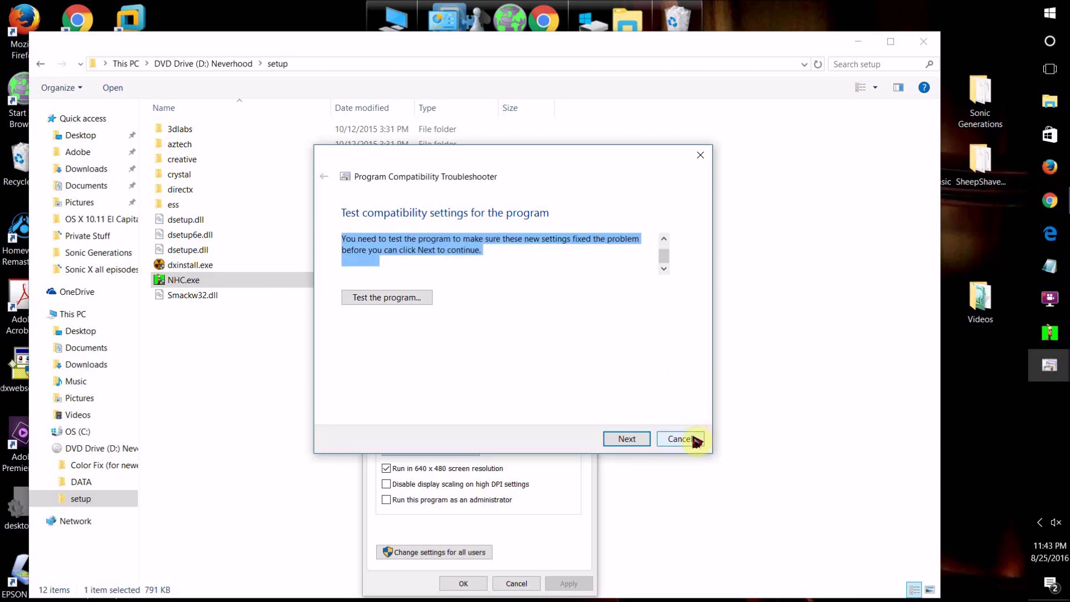
click(680, 439)
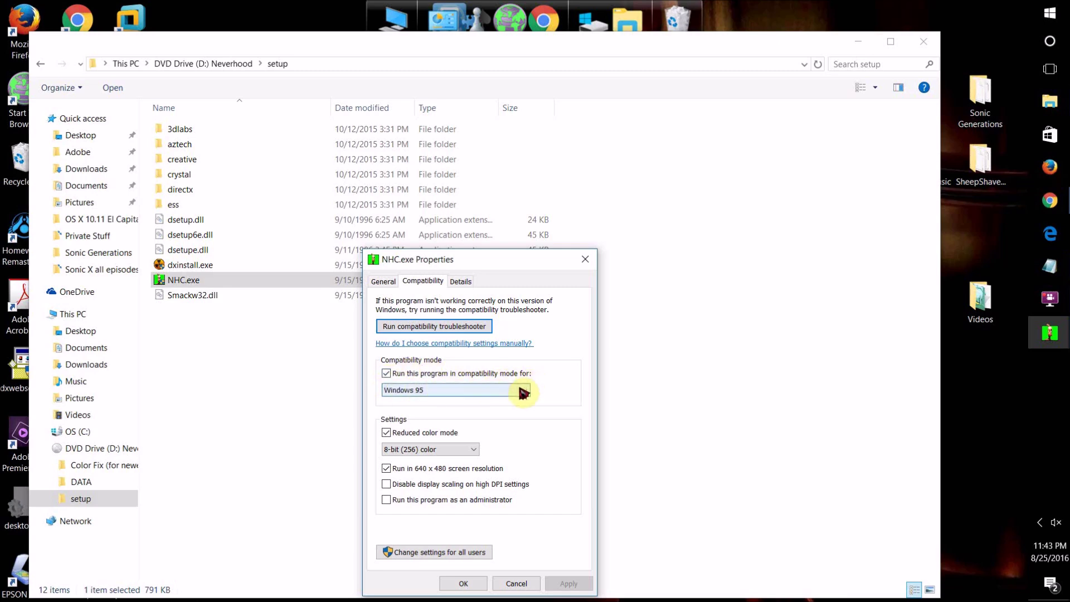
click(523, 392)
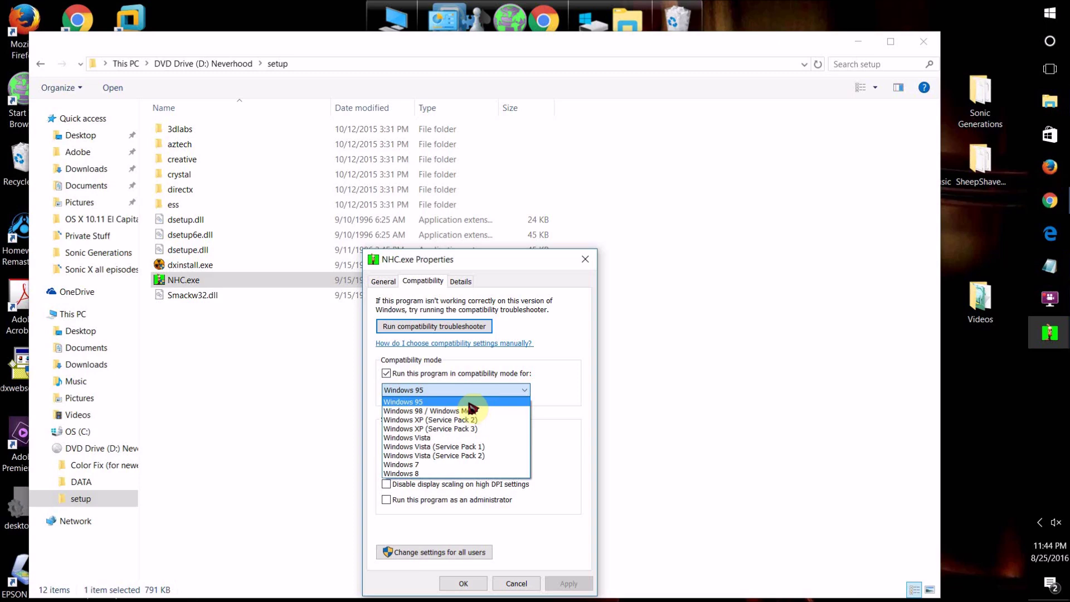
click(551, 404)
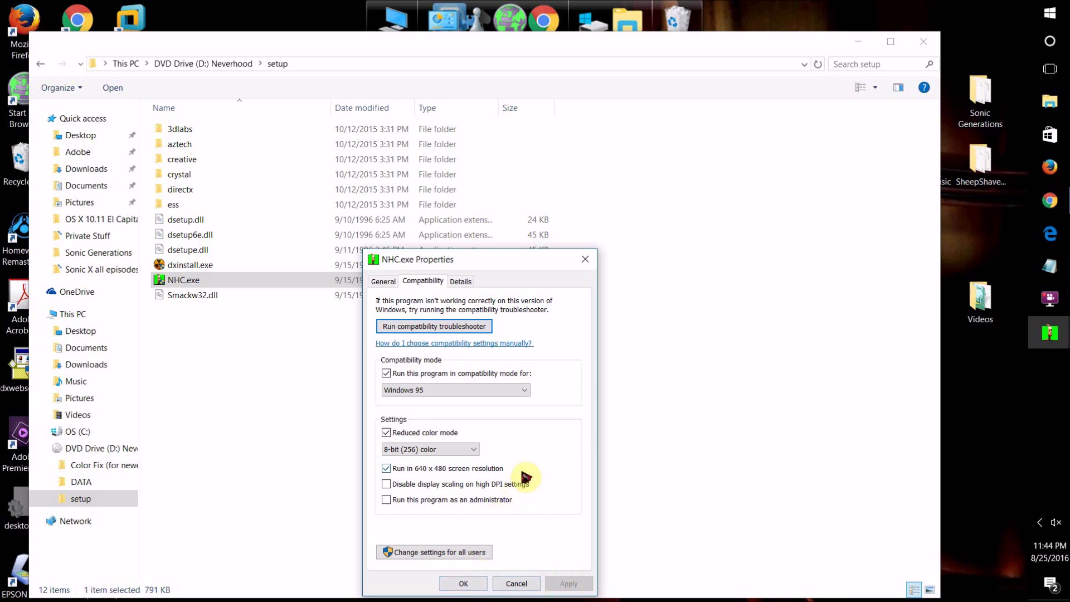
click(402, 434)
Re-enable Reduced color mode with 8-bit (256) color and apply NHC.exe's compatibility settings
click(402, 434)
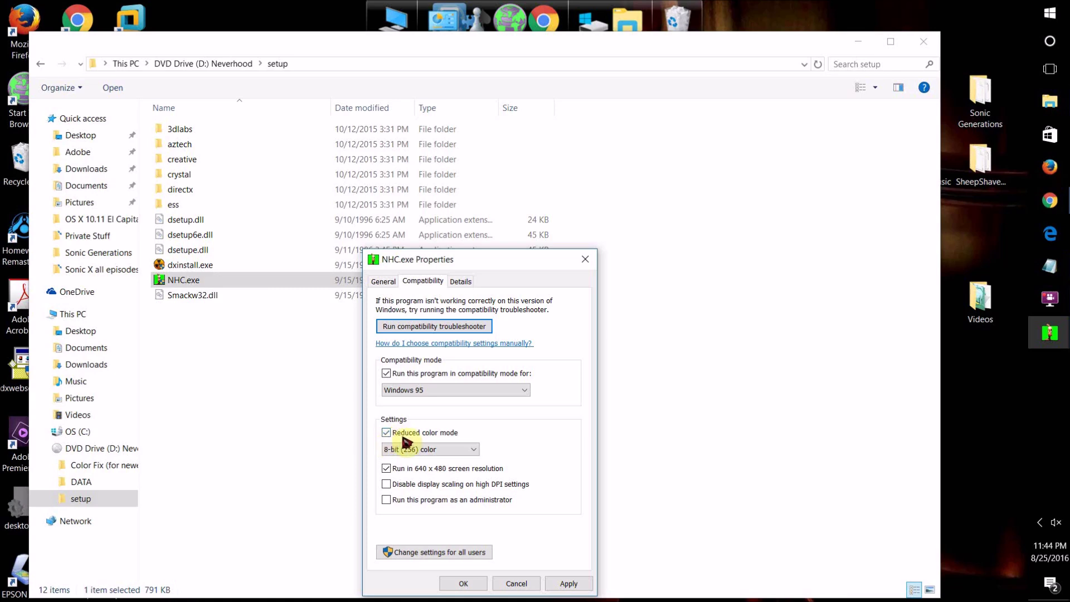
click(466, 453)
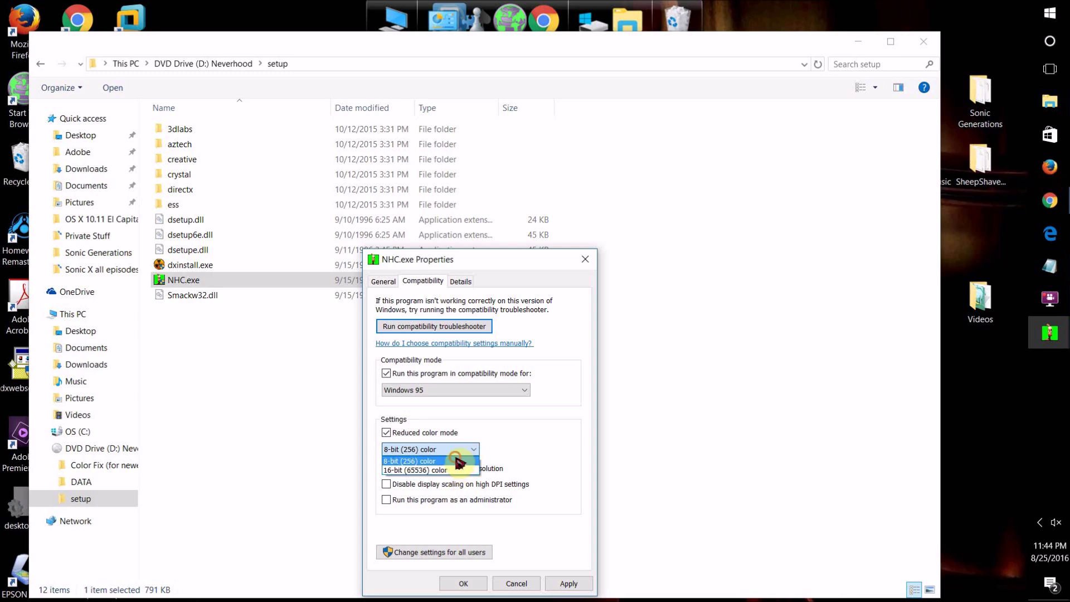
click(455, 461)
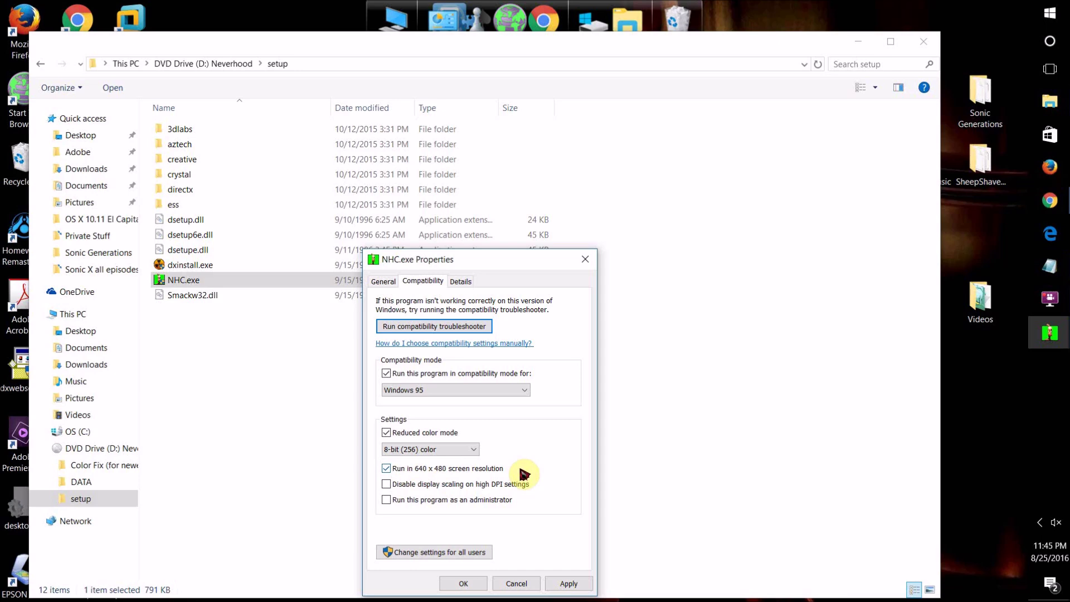
click(572, 585)
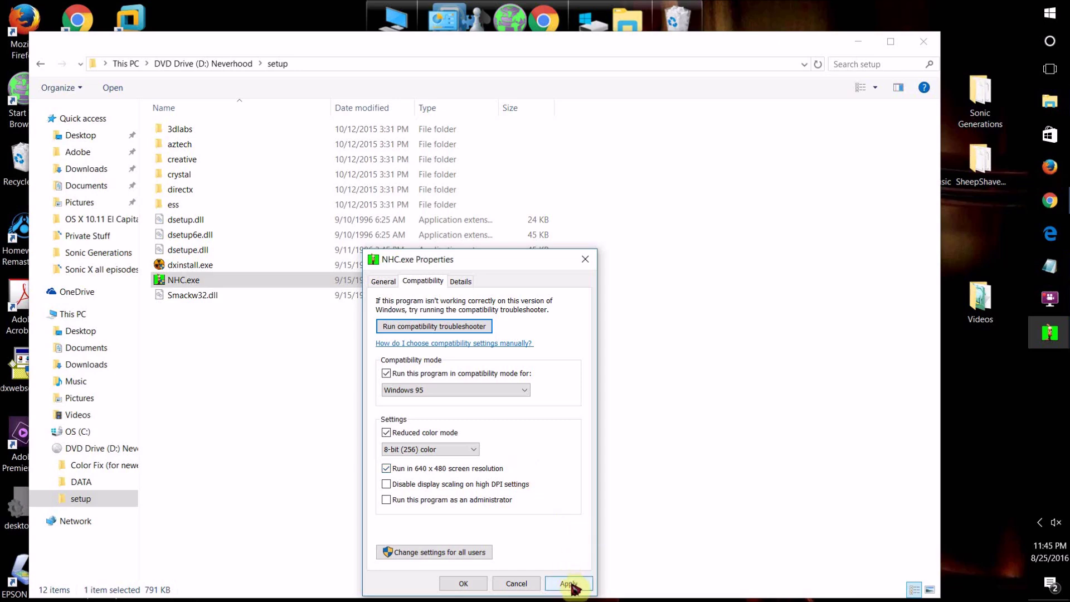
Save and close NHC.exe Properties with OK, then open and dismiss NHC.exe's context menu
click(477, 586)
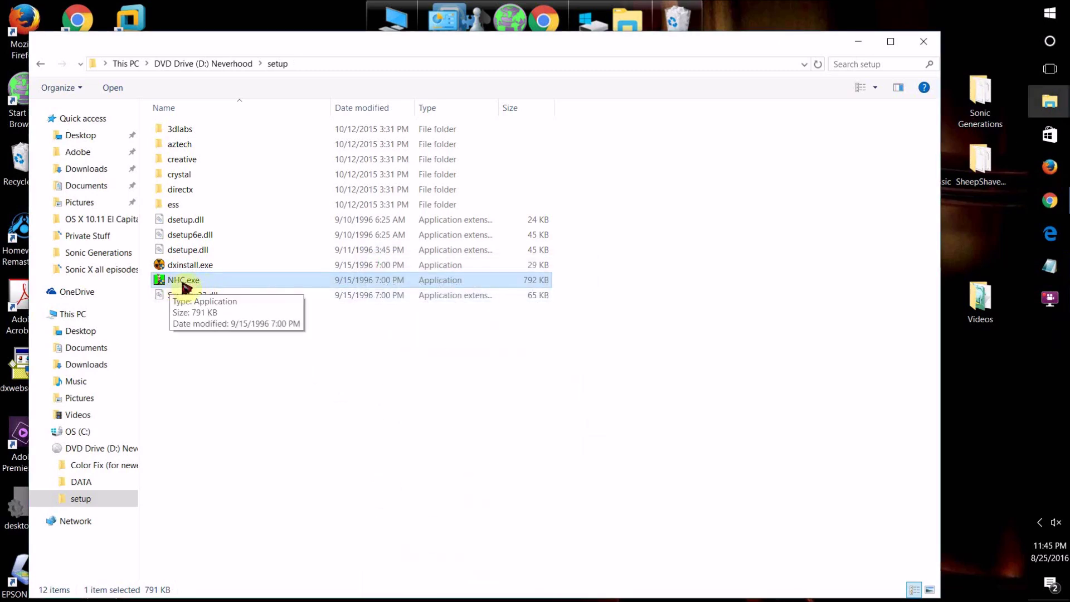
right_click(215, 283)
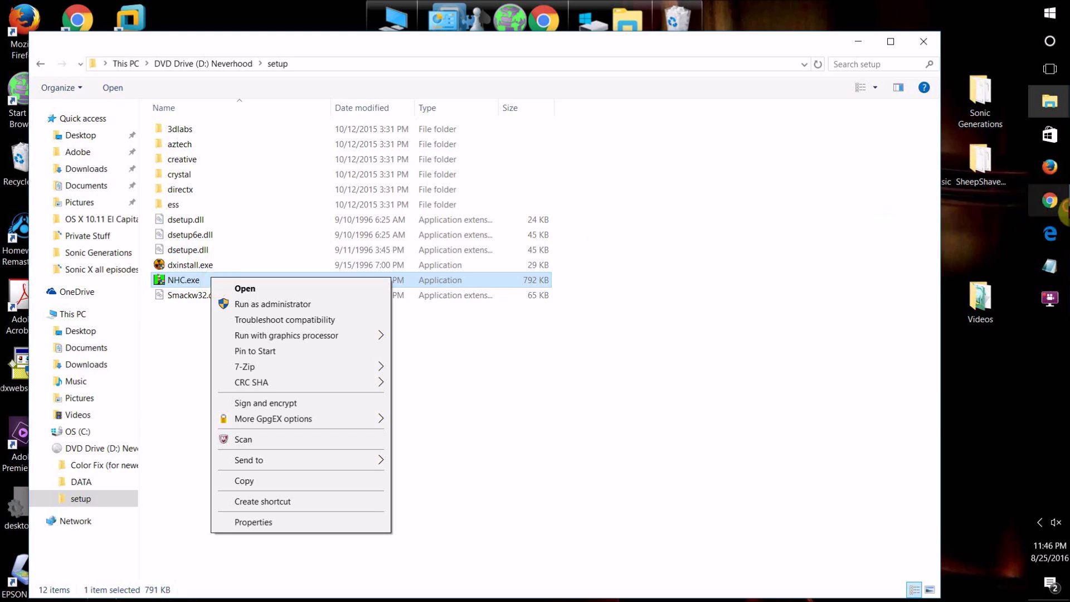
click(1064, 213)
Maximize the DirectX End-User Runtime Web Installer page, select its heading, then minimize the browser
mouse_move(1061, 211)
click(998, 253)
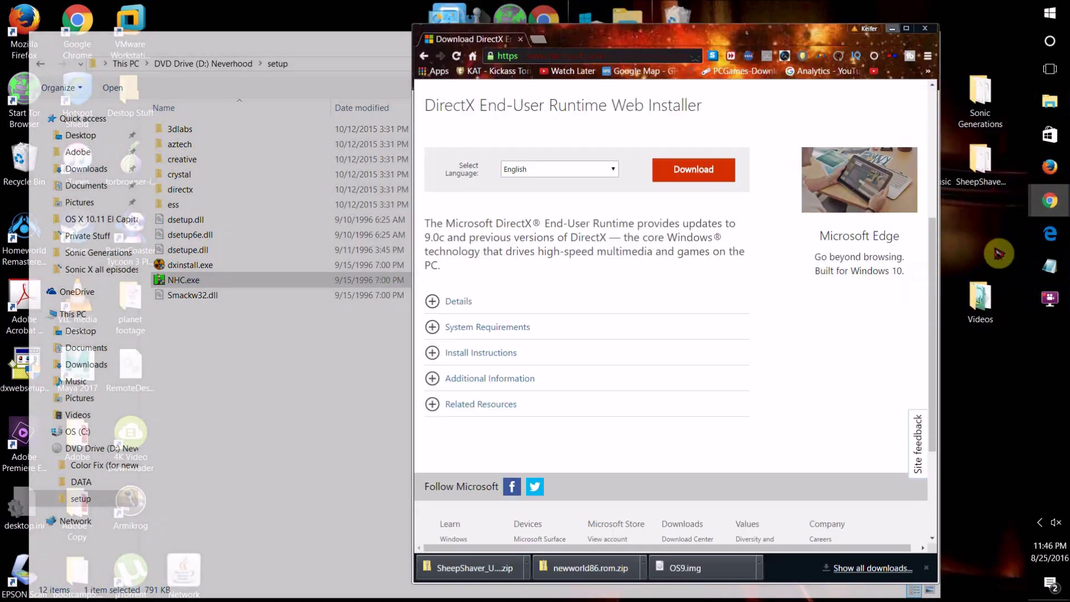
click(906, 28)
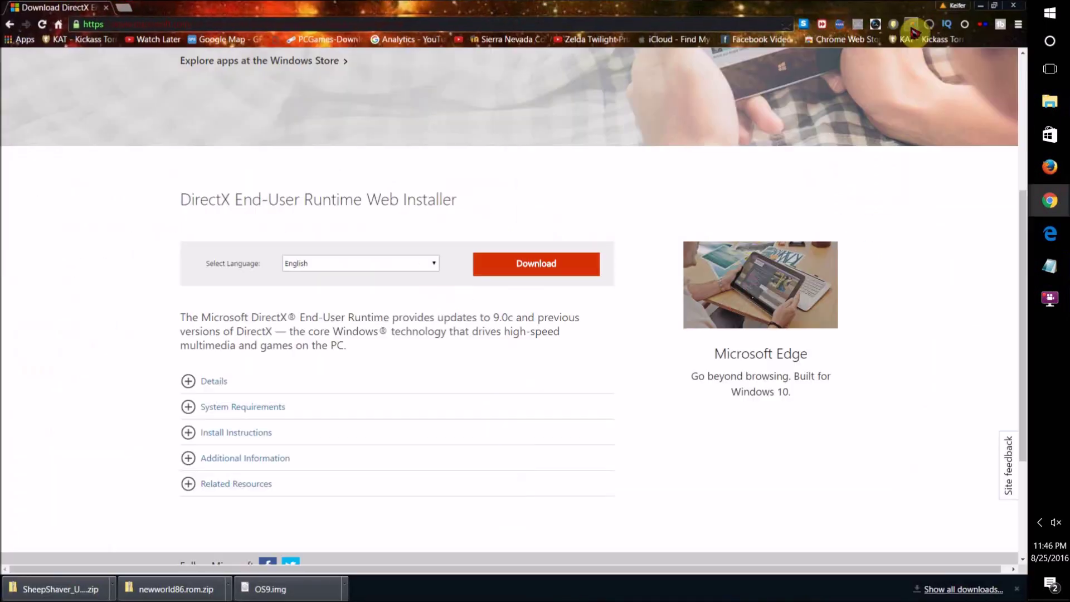
click(177, 204)
drag(206, 201, 532, 214)
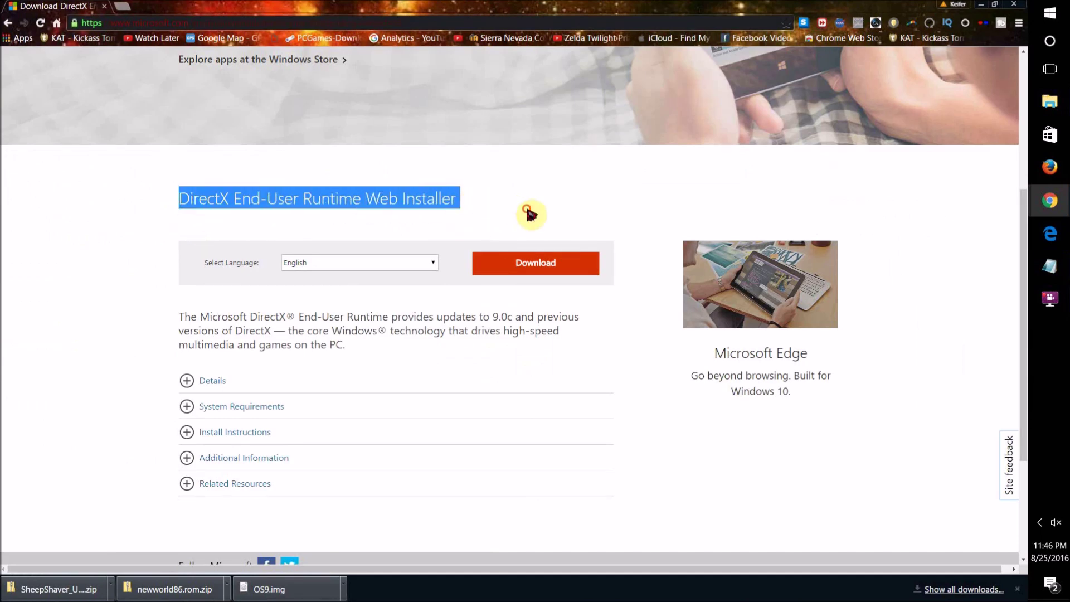
click(981, 9)
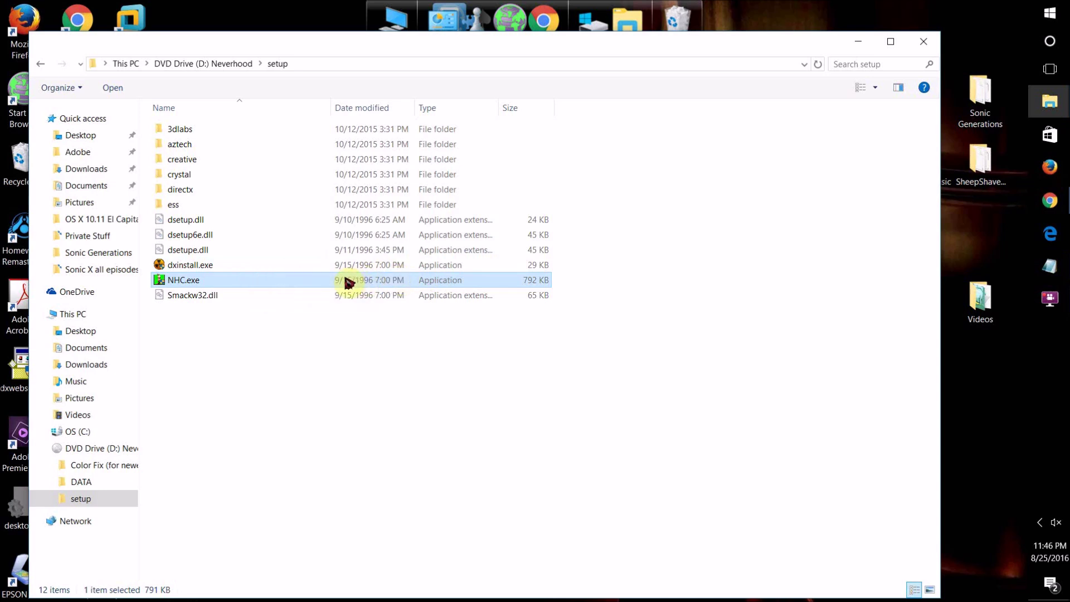
Mute the system sound, then click in the Neverhood setup folder window
key(XF86AudioLowerVolume)
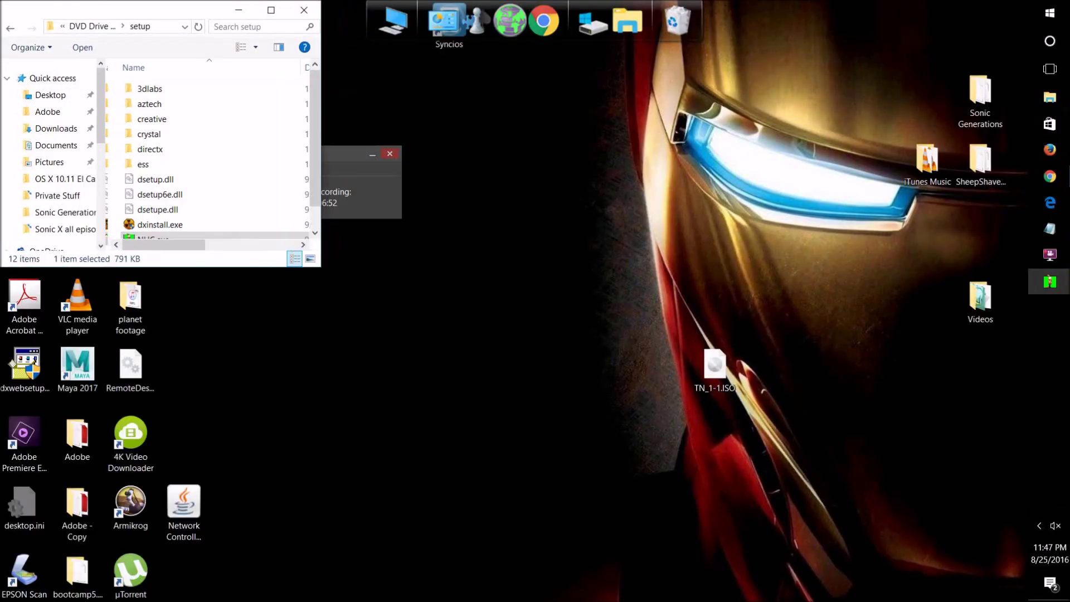
click(334, 187)
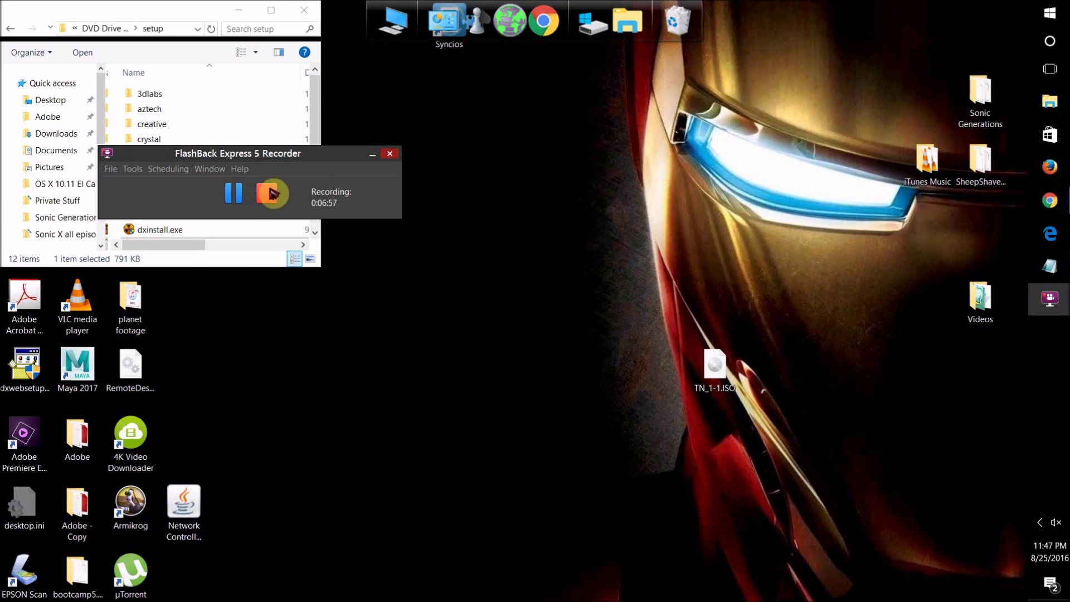